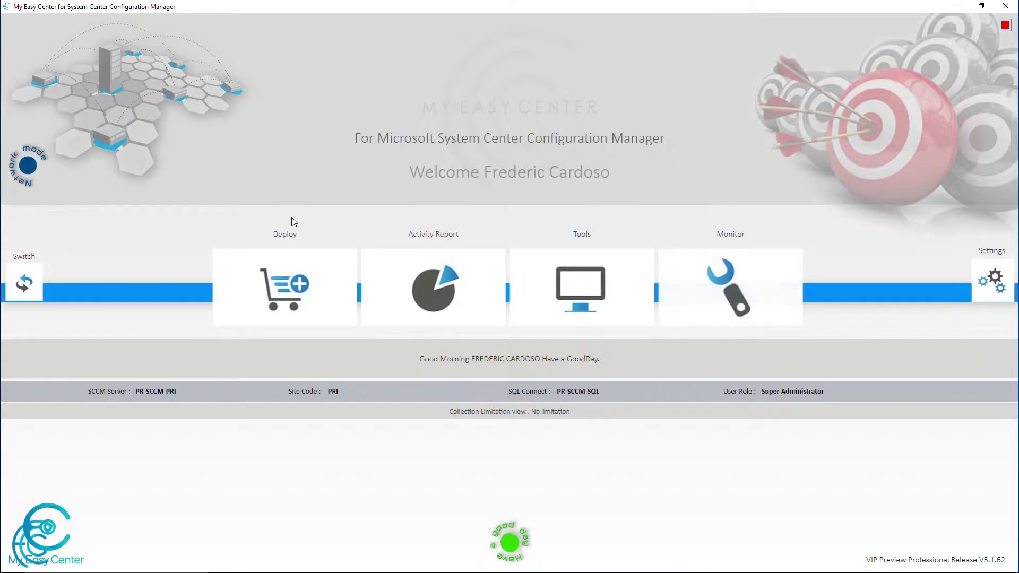
Open the All Applications deployment report for device installs and list all deployed applications
{"action": "left_click", "coordinate": [466, 296]}
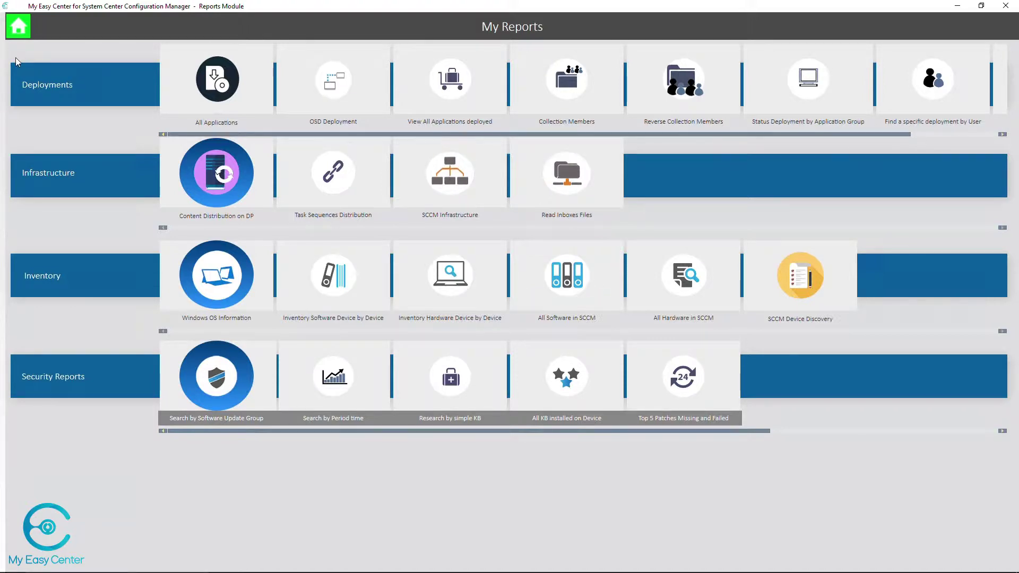
{"action": "left_click", "coordinate": [219, 81]}
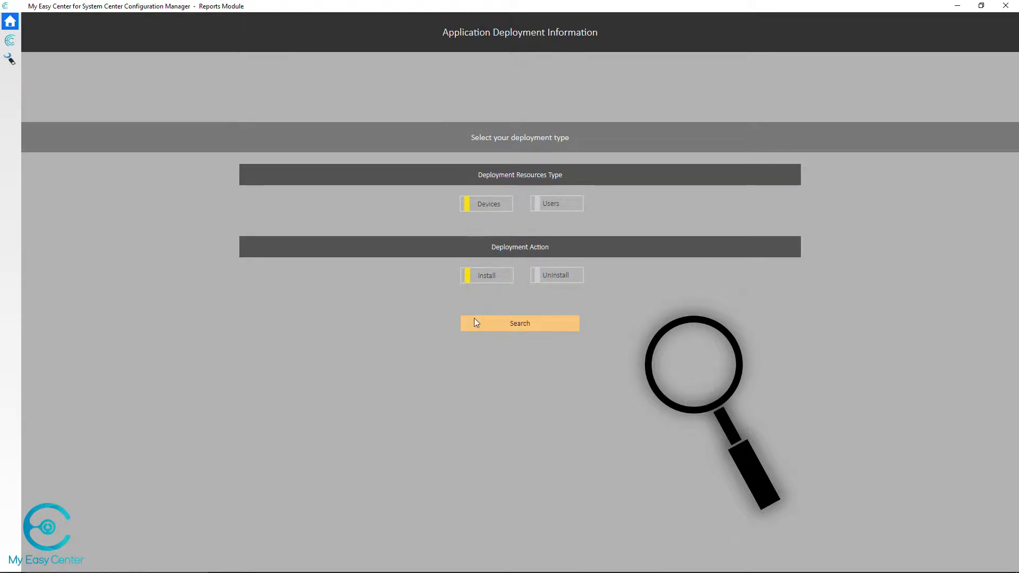
{"action": "left_click", "coordinate": [511, 323]}
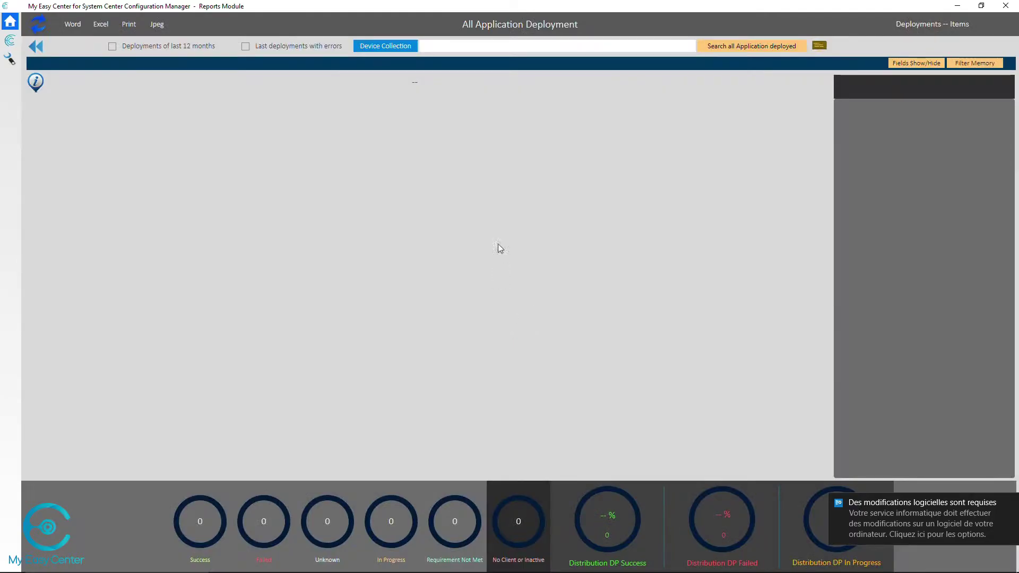
{"action": "left_click", "coordinate": [740, 46]}
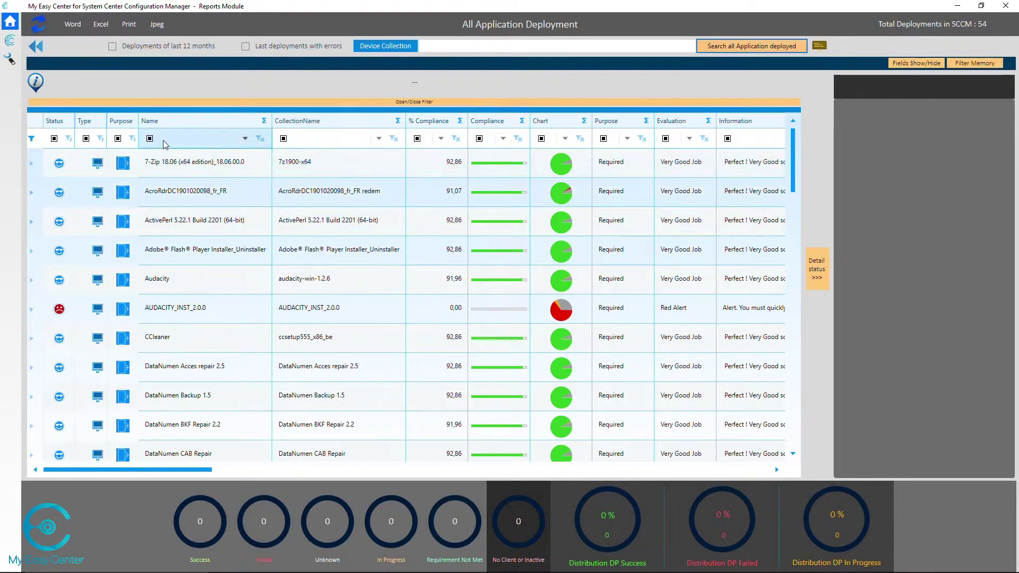
Look through the application names available in the Name column filter
{"action": "left_click", "coordinate": [199, 142]}
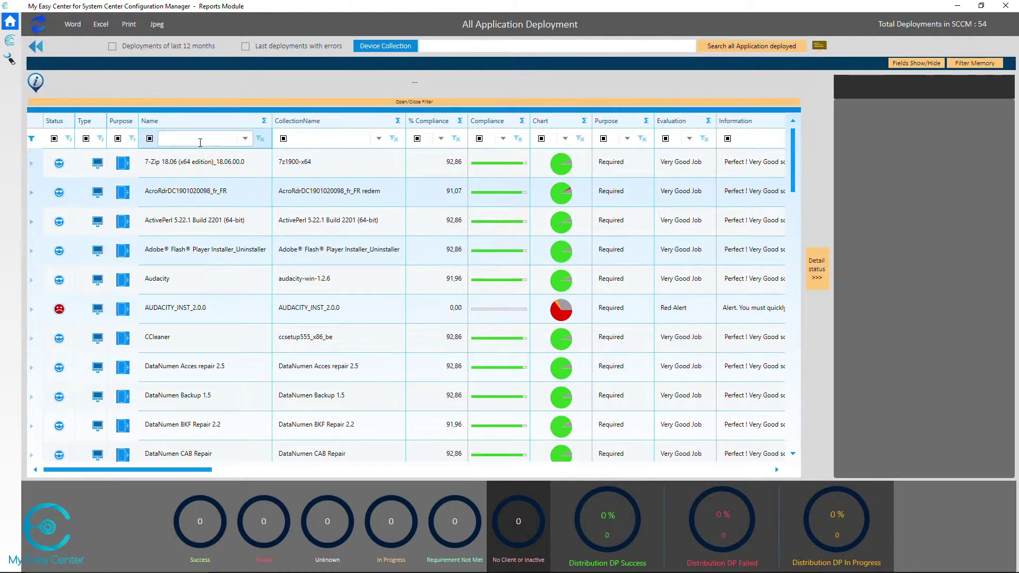
{"action": "left_click", "coordinate": [245, 139]}
{"action": "scroll", "coordinate": [301, 228], "scroll_direction": "down", "scroll_amount": 4}
{"action": "scroll", "coordinate": [301, 230], "scroll_direction": "down", "scroll_amount": 8}
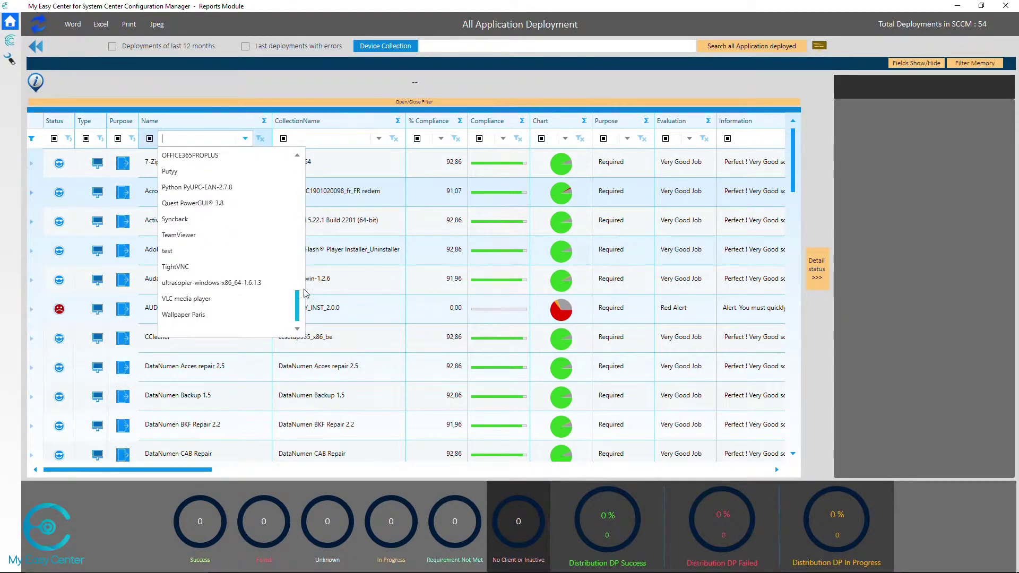
{"action": "scroll", "coordinate": [301, 239], "scroll_direction": "up", "scroll_amount": 12}
Filter the deployments by the name "visio" and select the Visio Professional 2013 deployment
{"action": "left_click", "coordinate": [221, 141]}
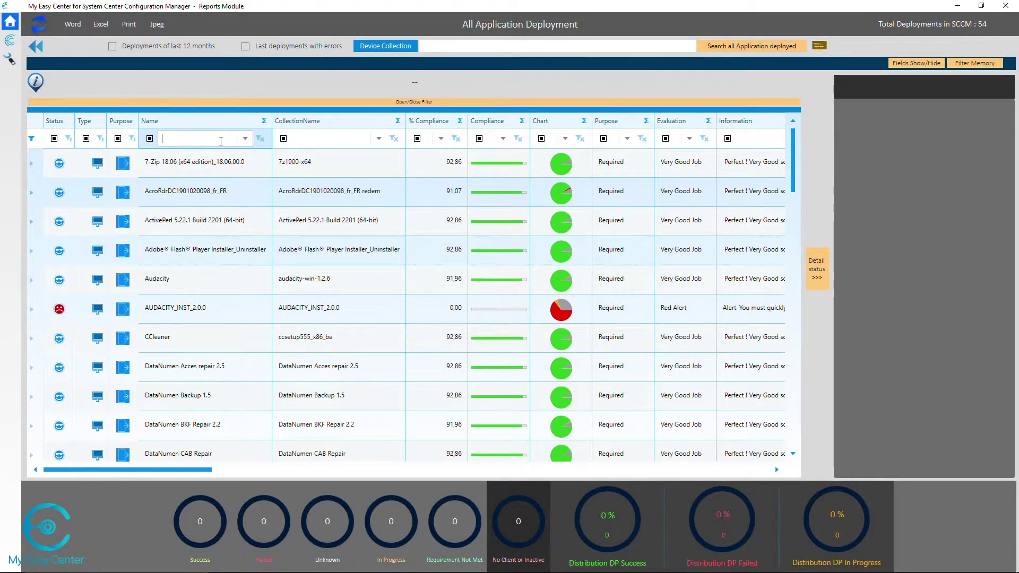
{"action": "type", "text": "vis"}
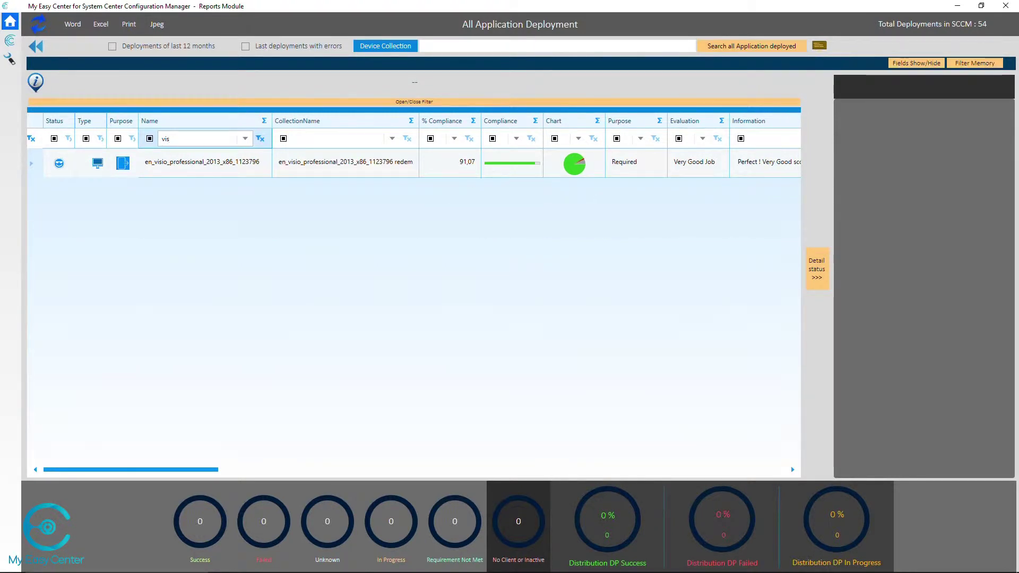
{"action": "type", "text": "io"}
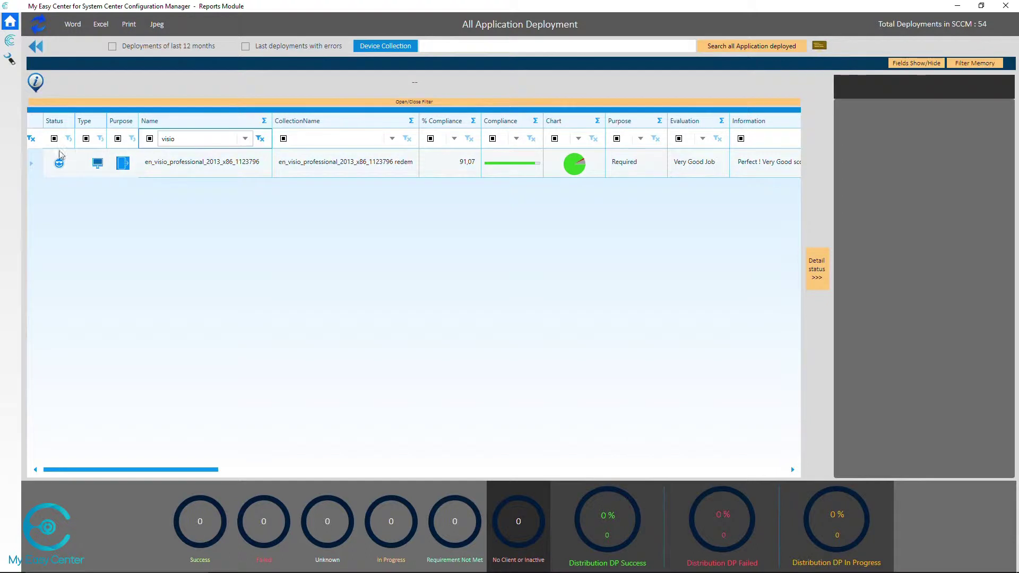
{"action": "left_click", "coordinate": [34, 166]}
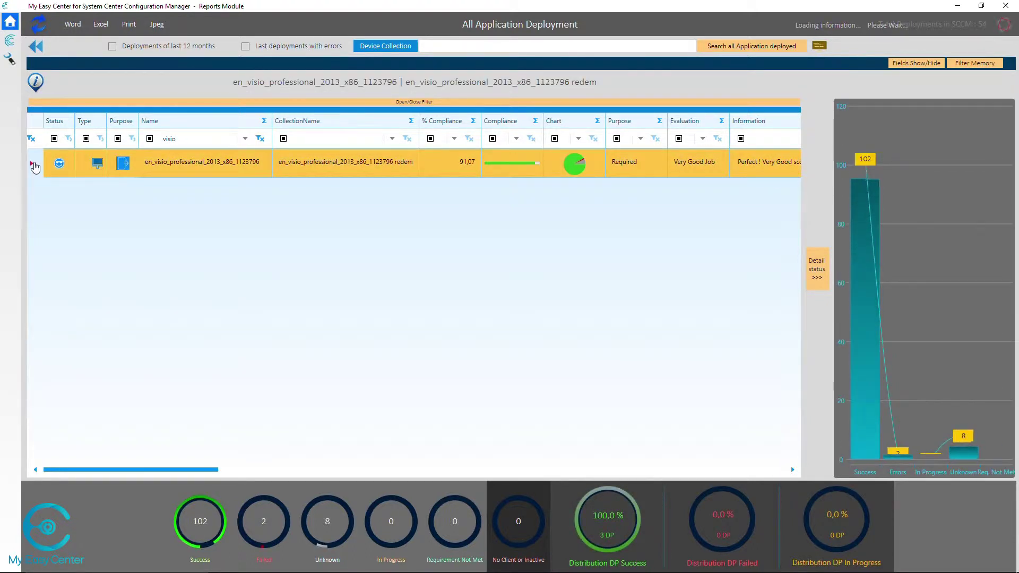
Clear the Name filter, and open the print dialog for the deployment list and cancel it
{"action": "left_click", "coordinate": [261, 139]}
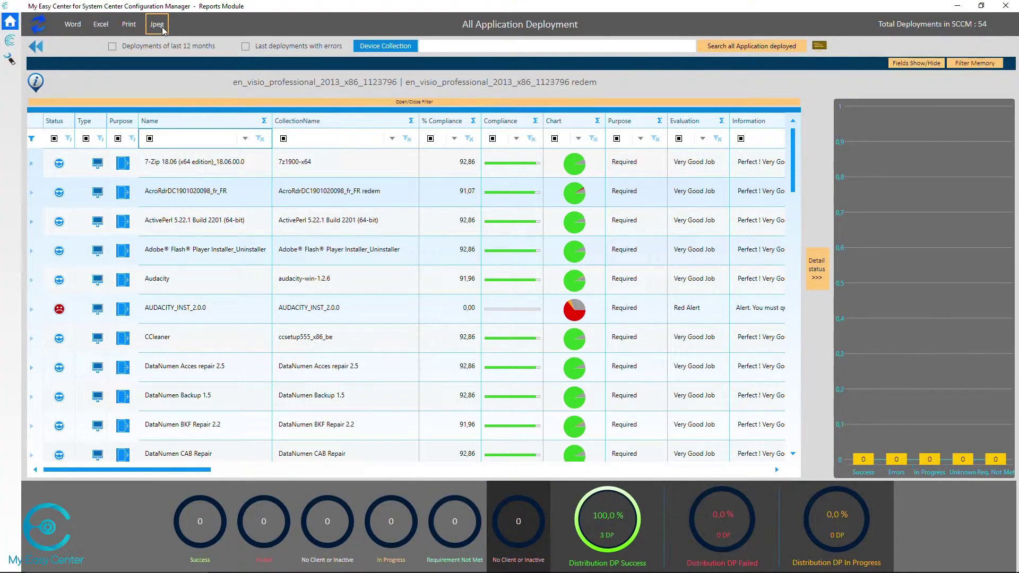
{"action": "left_click", "coordinate": [130, 26]}
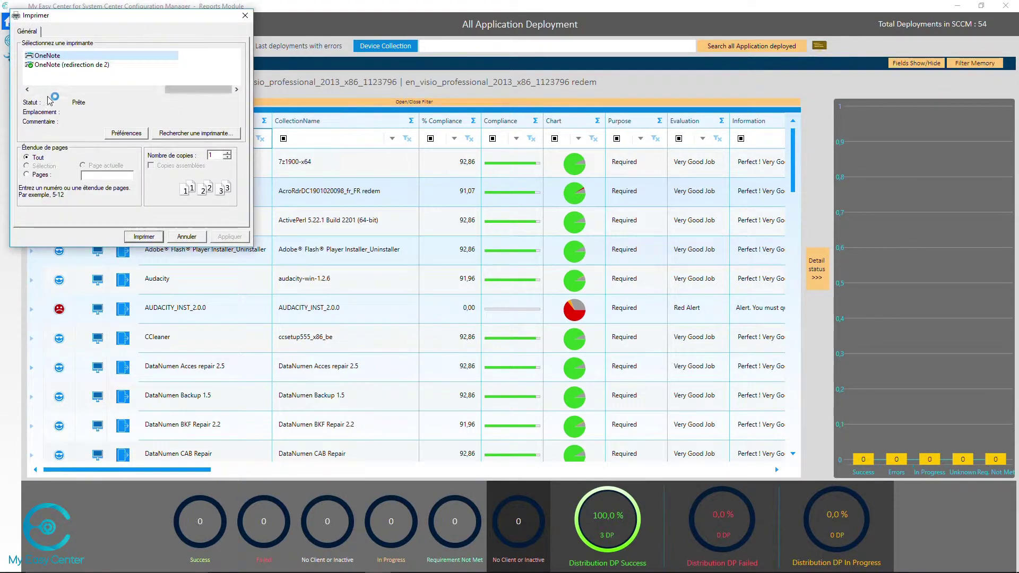
{"action": "left_click", "coordinate": [187, 236]}
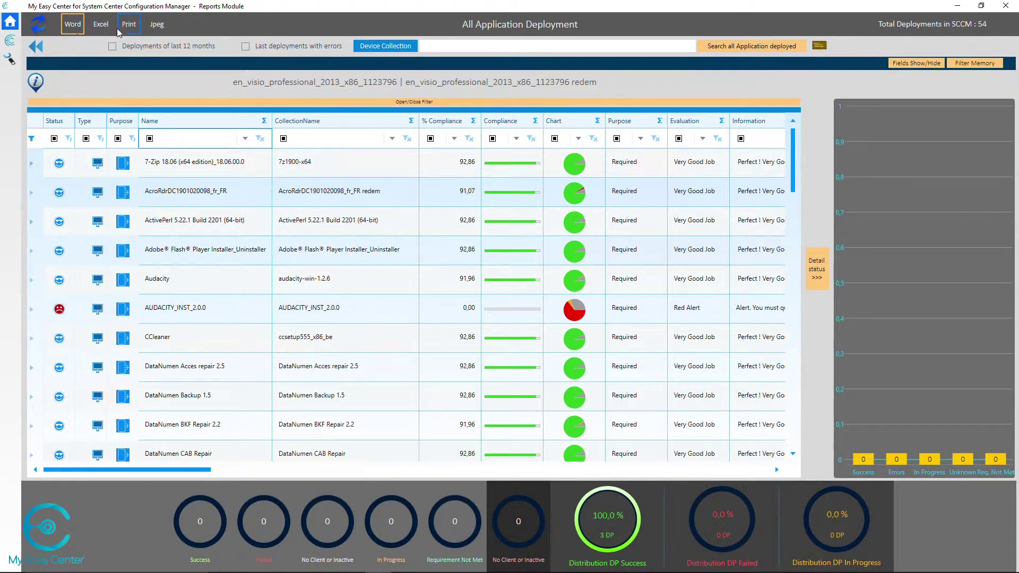
Filter the Name column by "visio" again and select the matching deployment to inspect its status chart
{"action": "left_click", "coordinate": [180, 142]}
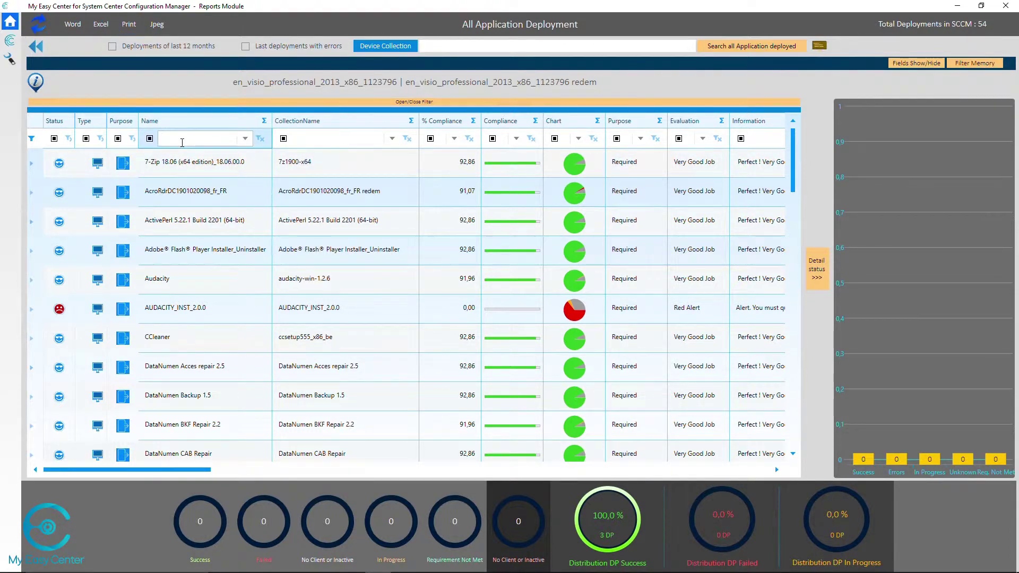
{"action": "type", "text": "visio"}
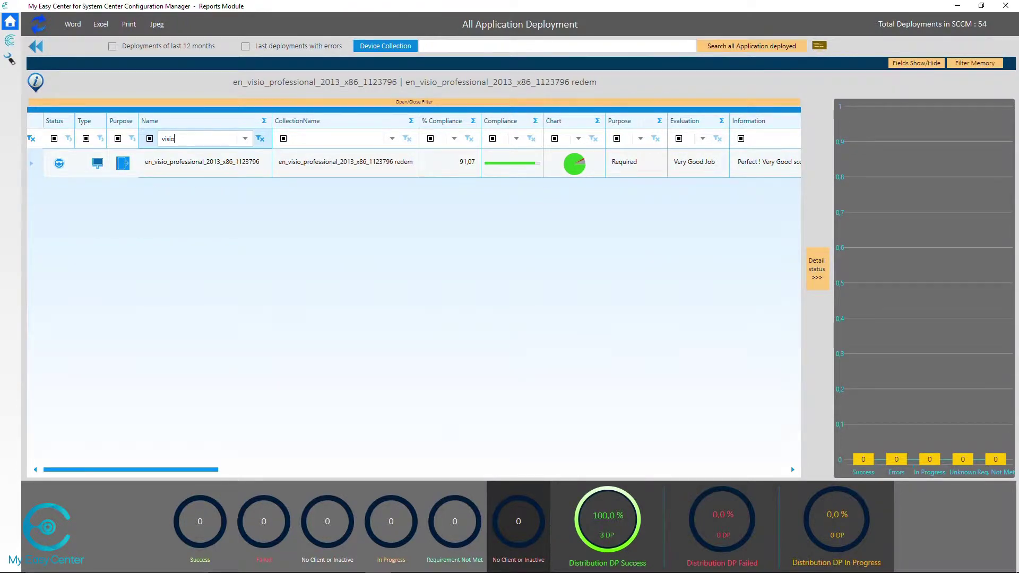
{"action": "left_click", "coordinate": [53, 167]}
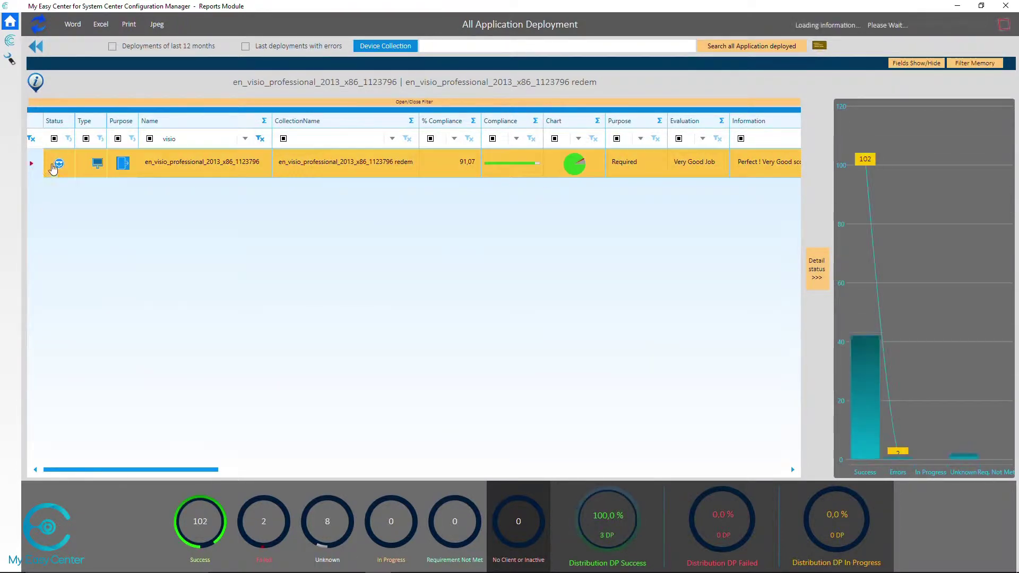
{"action": "mouse_move", "coordinate": [890, 244]}
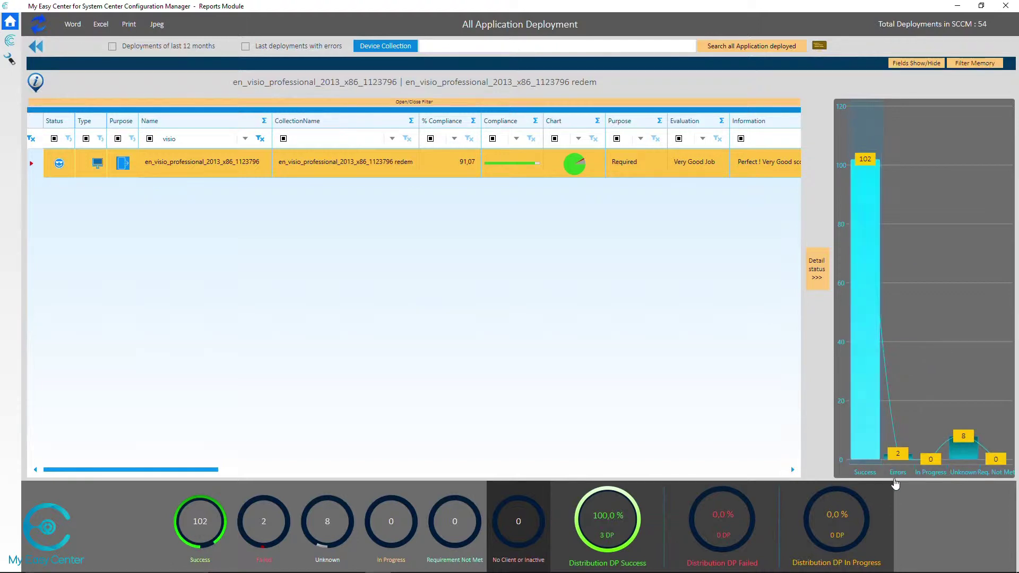
{"action": "mouse_move", "coordinate": [966, 441]}
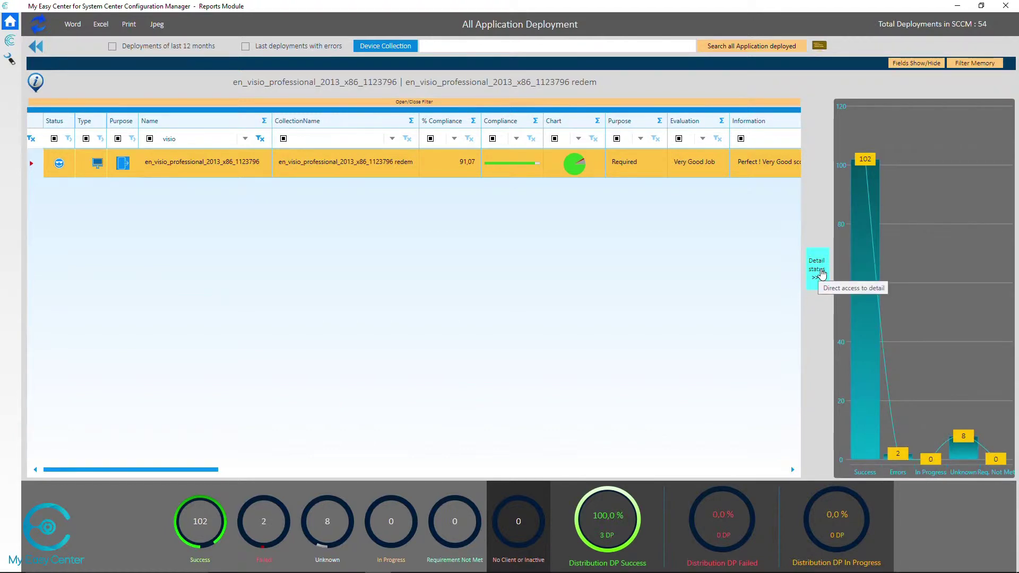
Open the detailed status of the selected Visio deployment without a collection filter
{"action": "left_click", "coordinate": [822, 273]}
{"action": "left_click", "coordinate": [817, 269]}
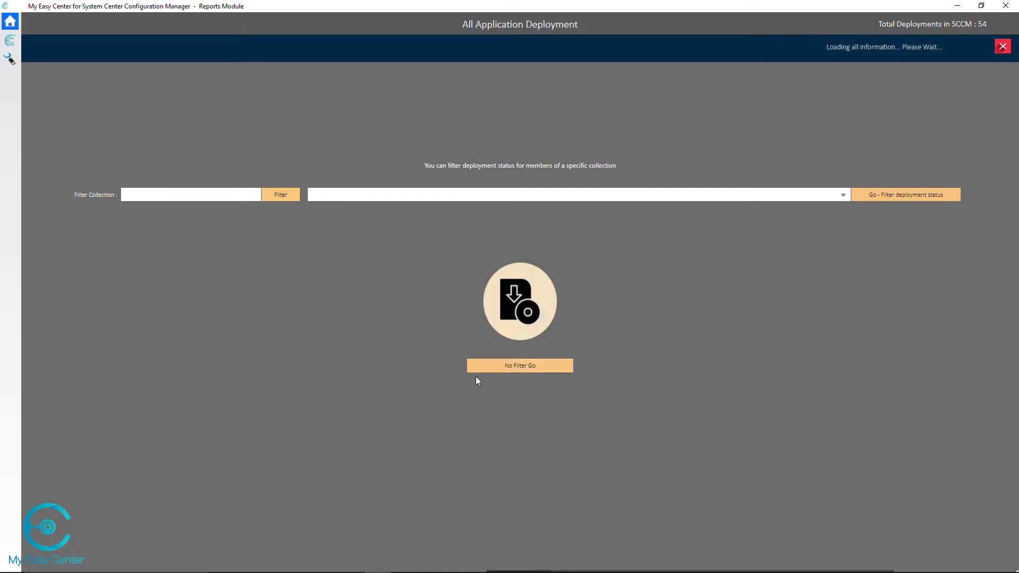
{"action": "left_click", "coordinate": [521, 373]}
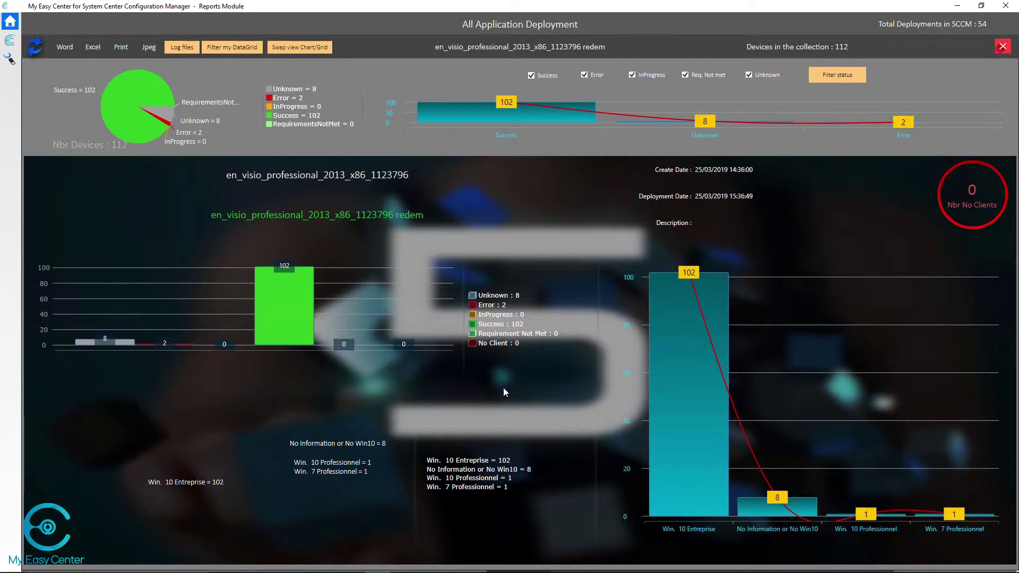
Examine the status and operating system charts, and open the device grid from the Success bar
{"action": "mouse_move", "coordinate": [300, 283]}
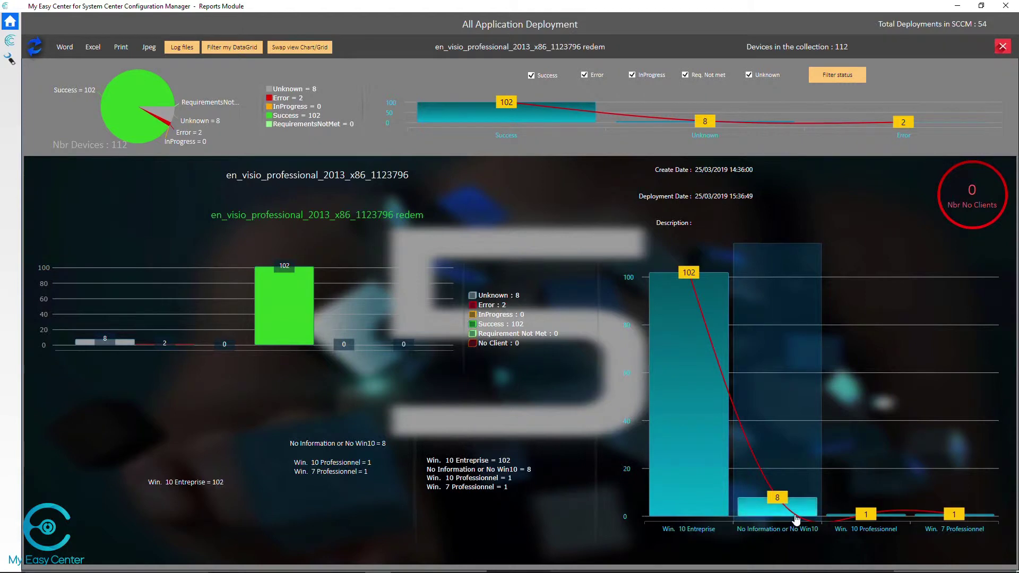
{"action": "mouse_move", "coordinate": [783, 507]}
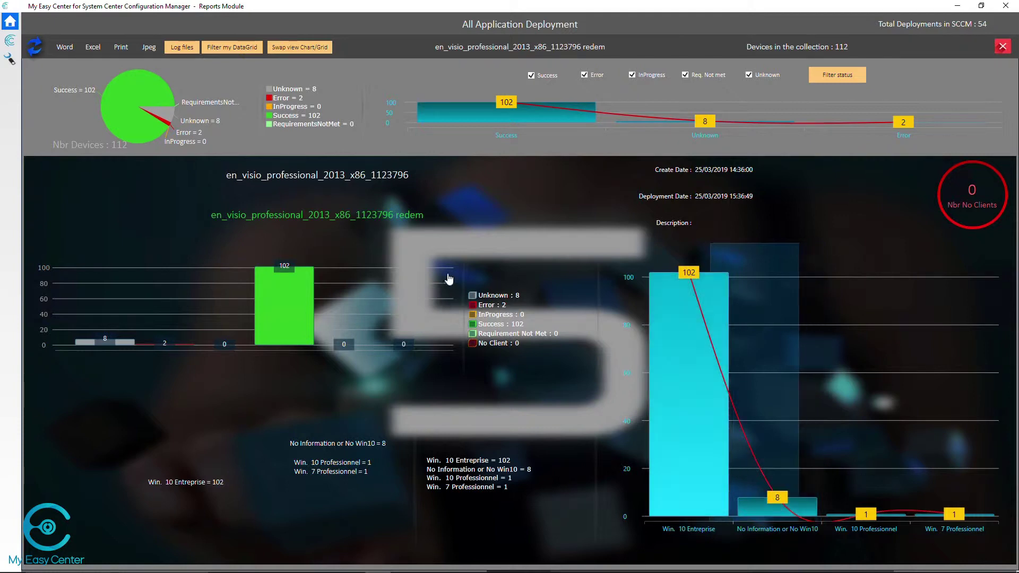
{"action": "left_click", "coordinate": [277, 300]}
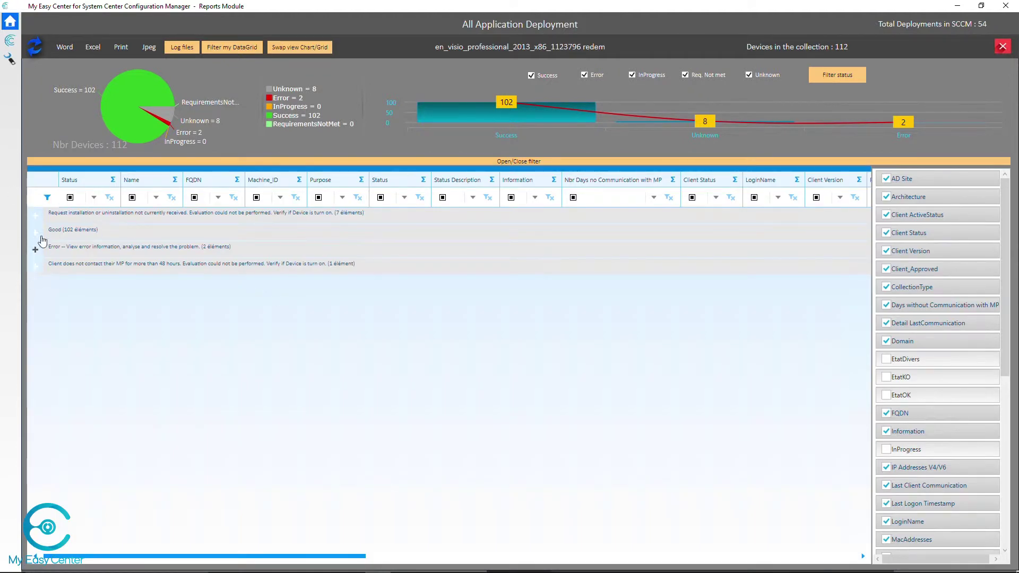
Expand the group of devices that have not received the installation request and review all their detail columns
{"action": "left_click", "coordinate": [36, 217]}
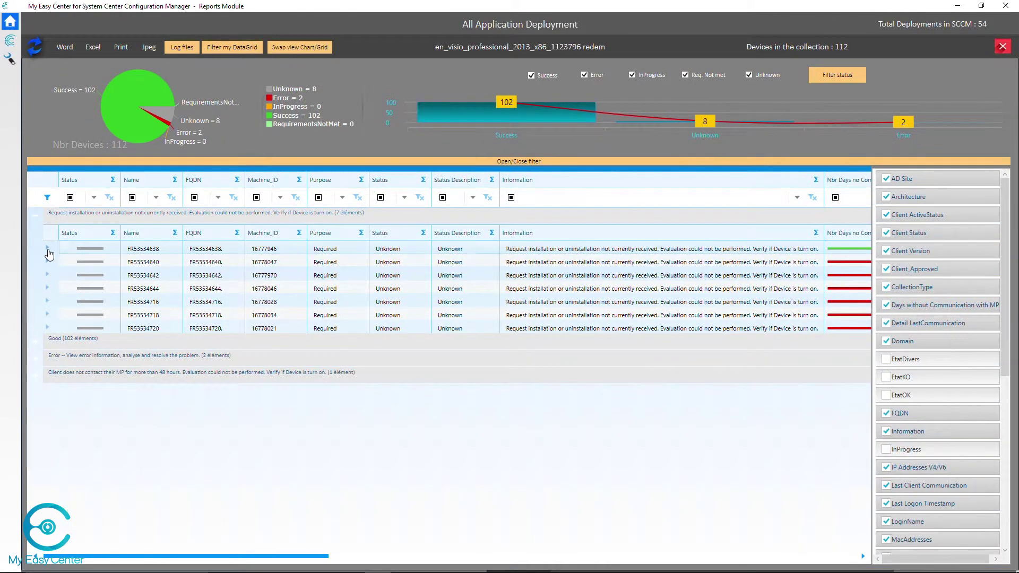
{"action": "left_click_drag", "start_coordinate": [269, 566], "coordinate": [453, 570]}
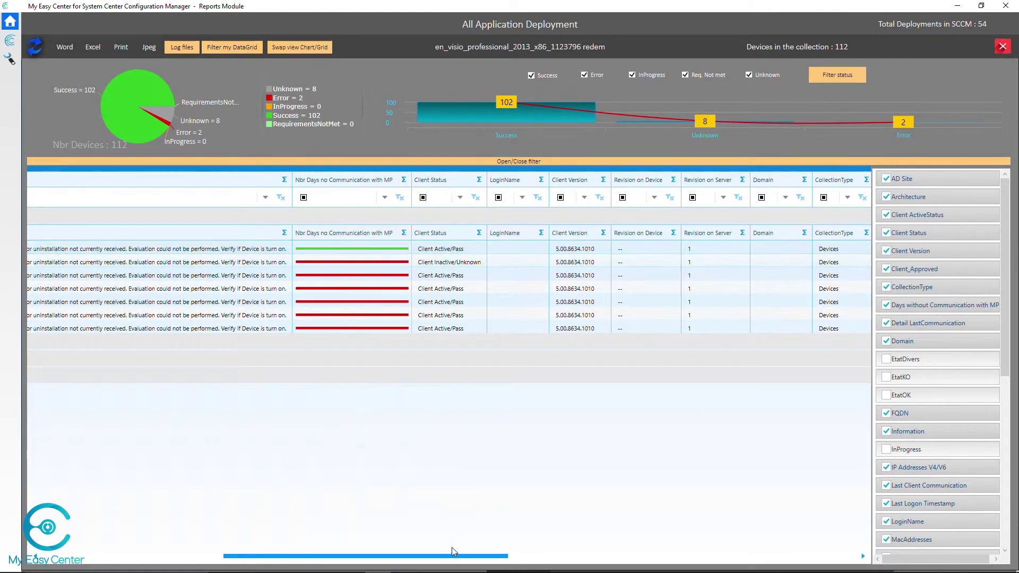
{"action": "left_click_drag", "start_coordinate": [449, 556], "coordinate": [536, 556]}
{"action": "left_click_drag", "start_coordinate": [670, 560], "coordinate": [827, 550]}
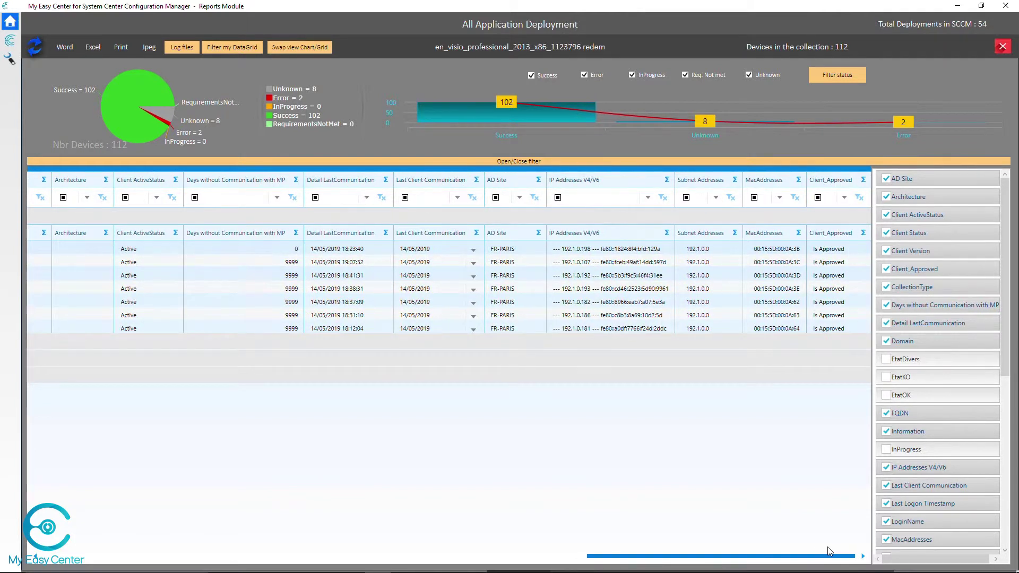
{"action": "left_click_drag", "start_coordinate": [829, 551], "coordinate": [45, 556]}
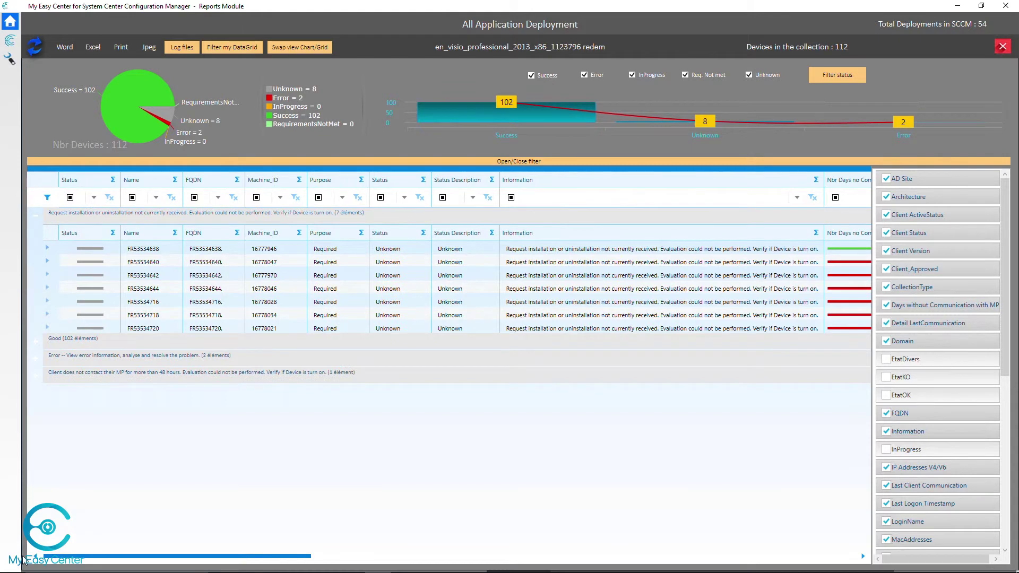
Expand the Good group to view its devices, and collapse it together with the group of unreceived requests
{"action": "left_click", "coordinate": [35, 342]}
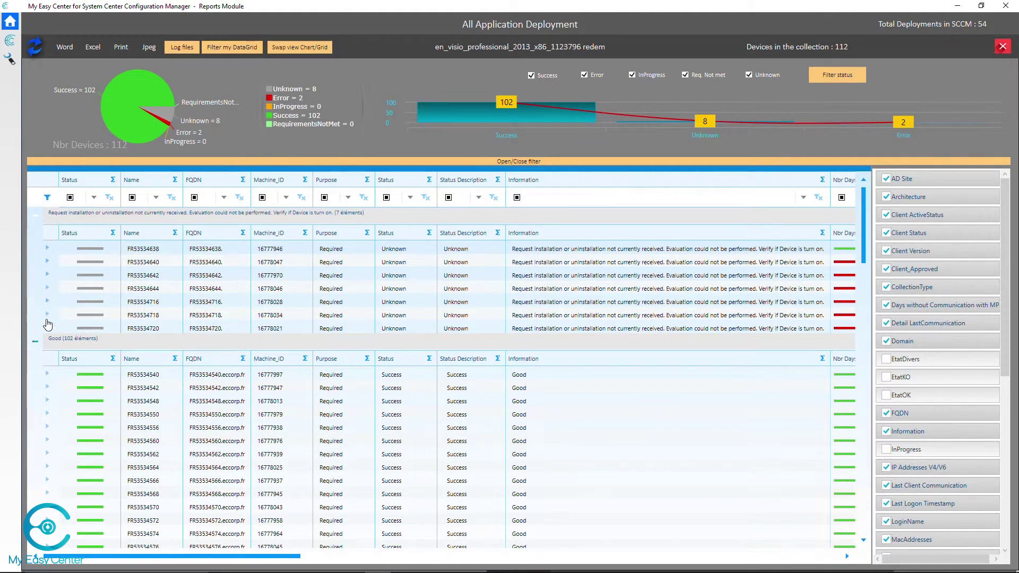
{"action": "left_click", "coordinate": [37, 340]}
{"action": "left_click", "coordinate": [39, 215]}
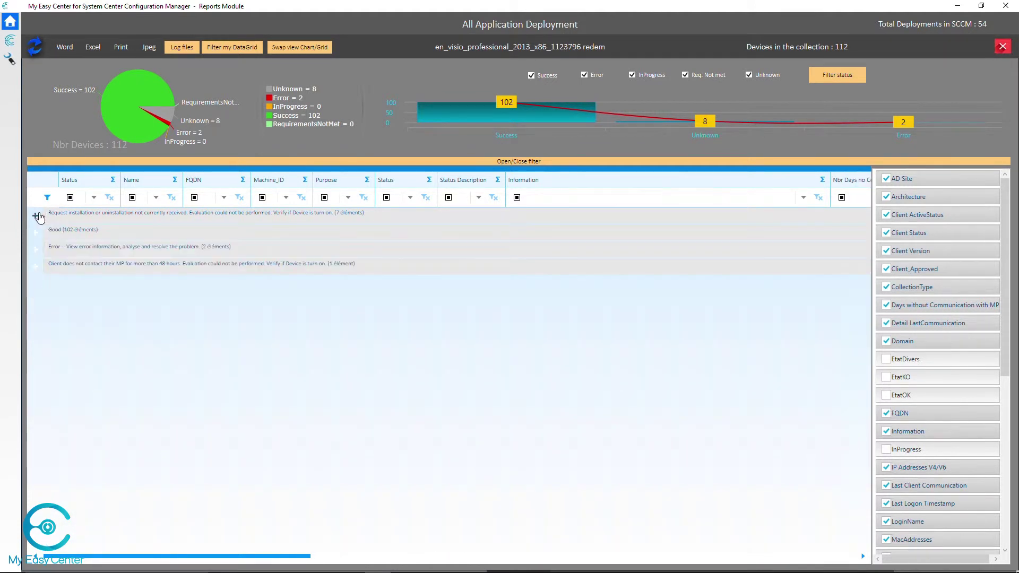
Inspect the devices in the Error and no-MP-contact groups, selecting IT-000025, and collapse both groups
{"action": "left_click", "coordinate": [37, 250]}
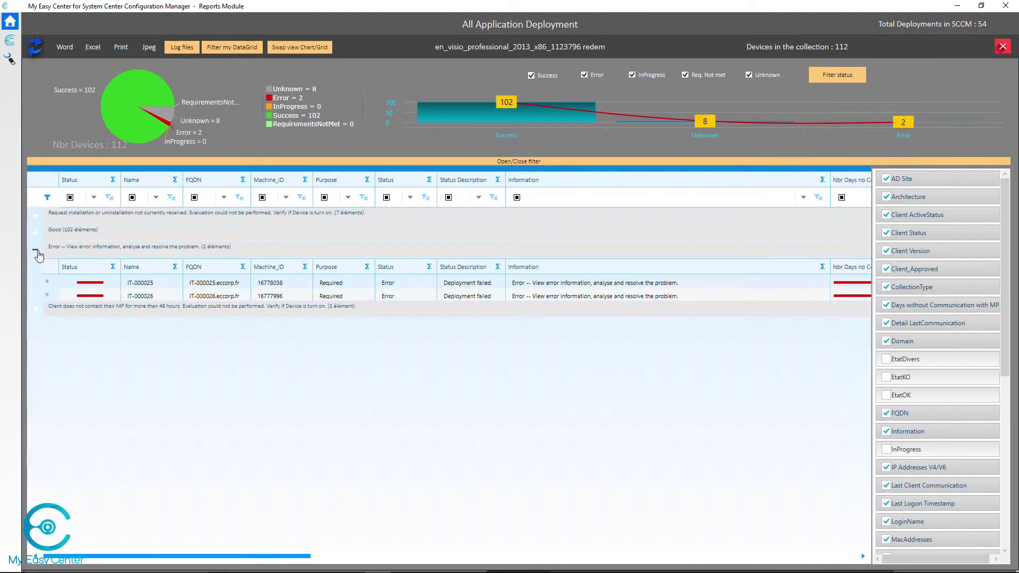
{"action": "left_click", "coordinate": [37, 310]}
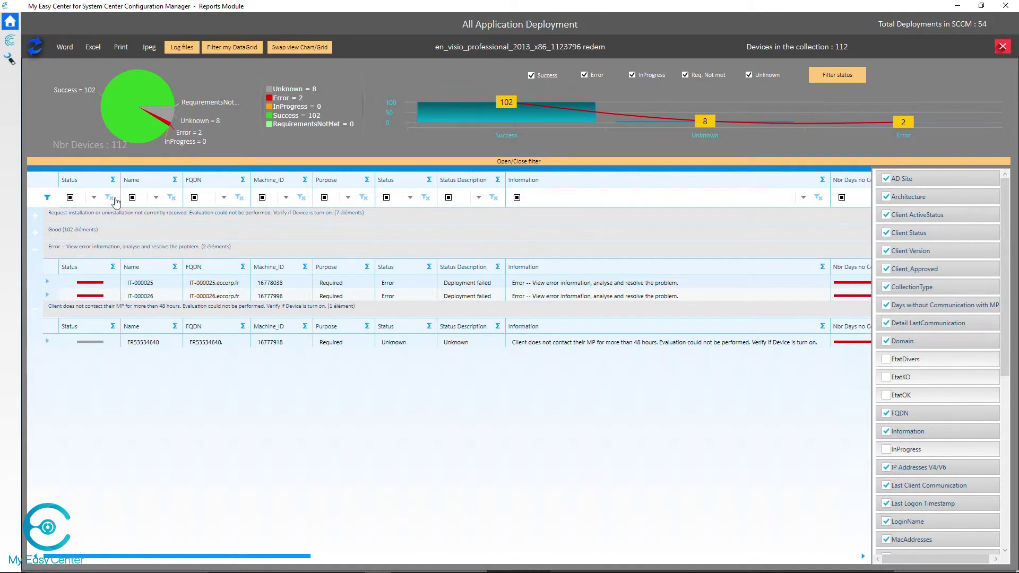
{"action": "left_click", "coordinate": [49, 284]}
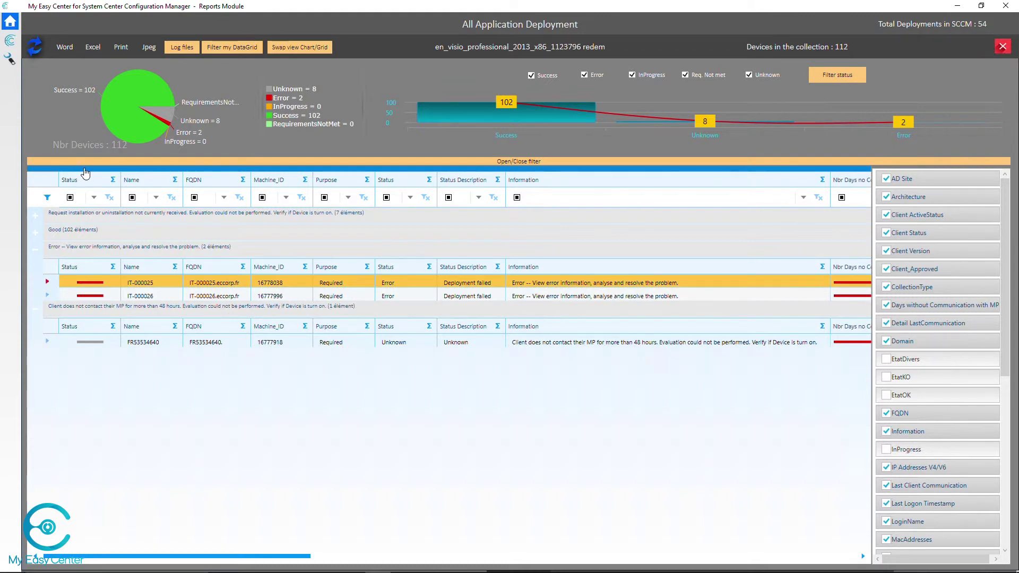
{"action": "left_click", "coordinate": [35, 249]}
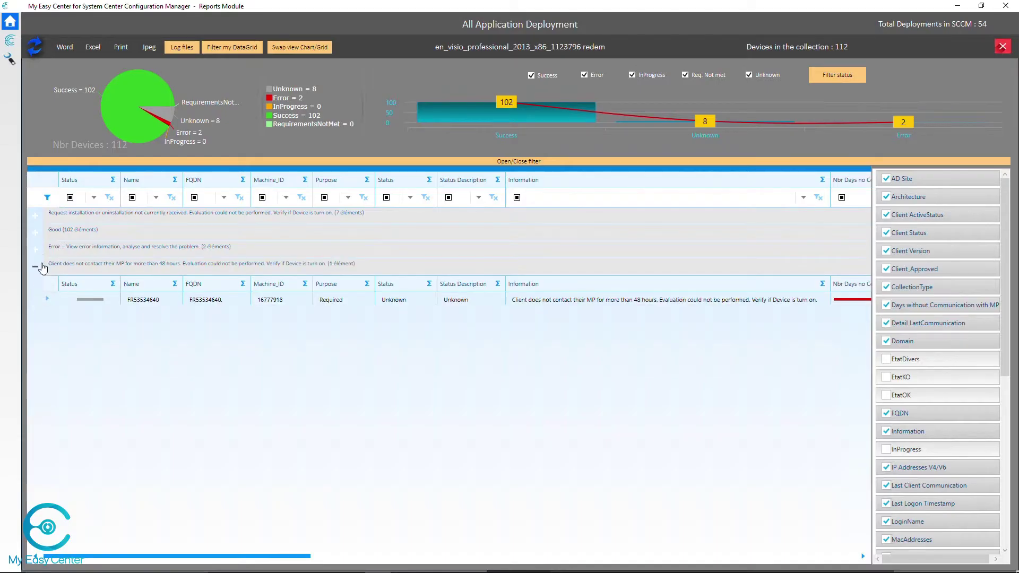
{"action": "left_click", "coordinate": [36, 266]}
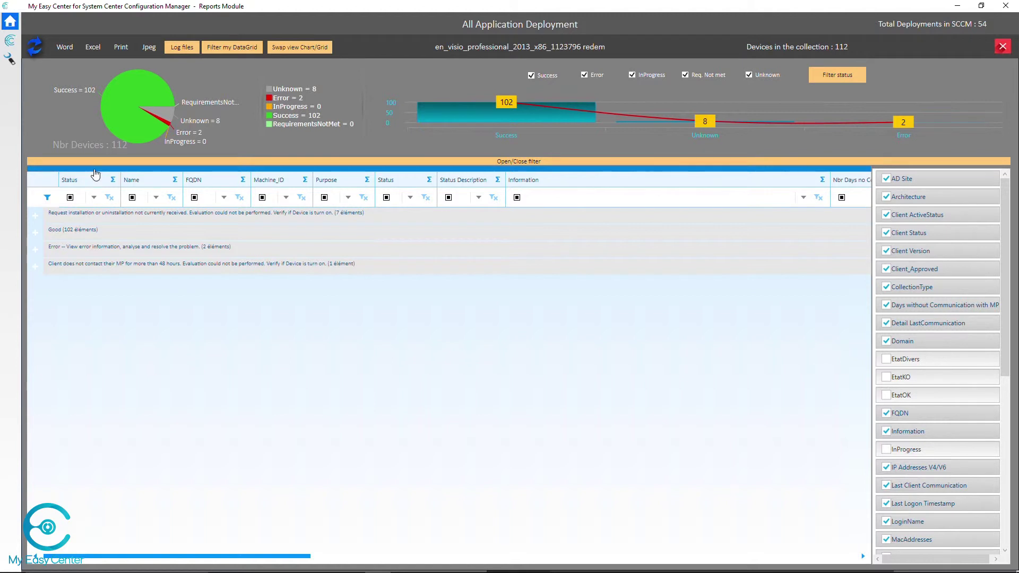
Reveal the grouping area above the device grid and remove the Information grouping to get a flat list
{"action": "left_click", "coordinate": [95, 174]}
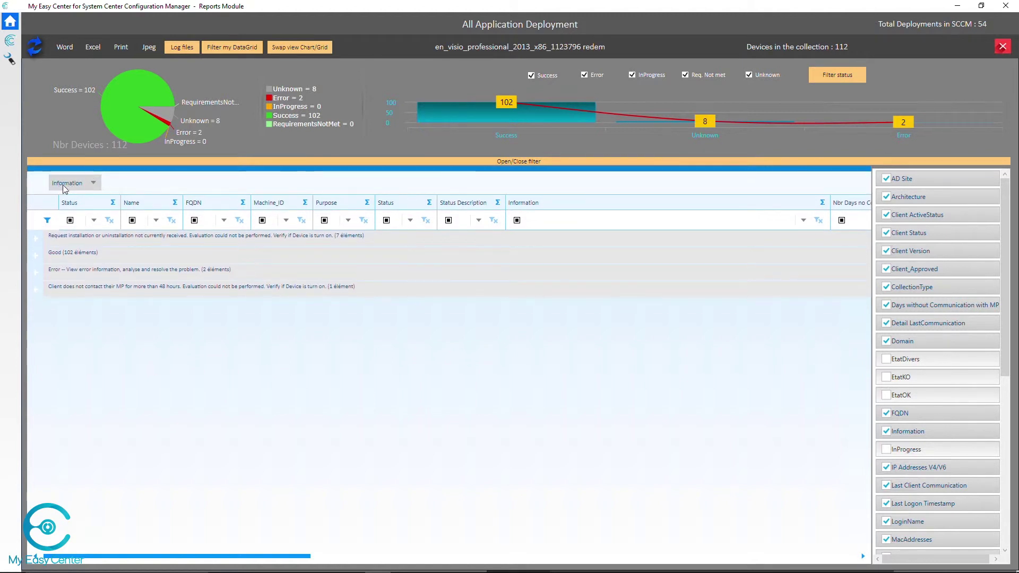
{"action": "left_click", "coordinate": [156, 169]}
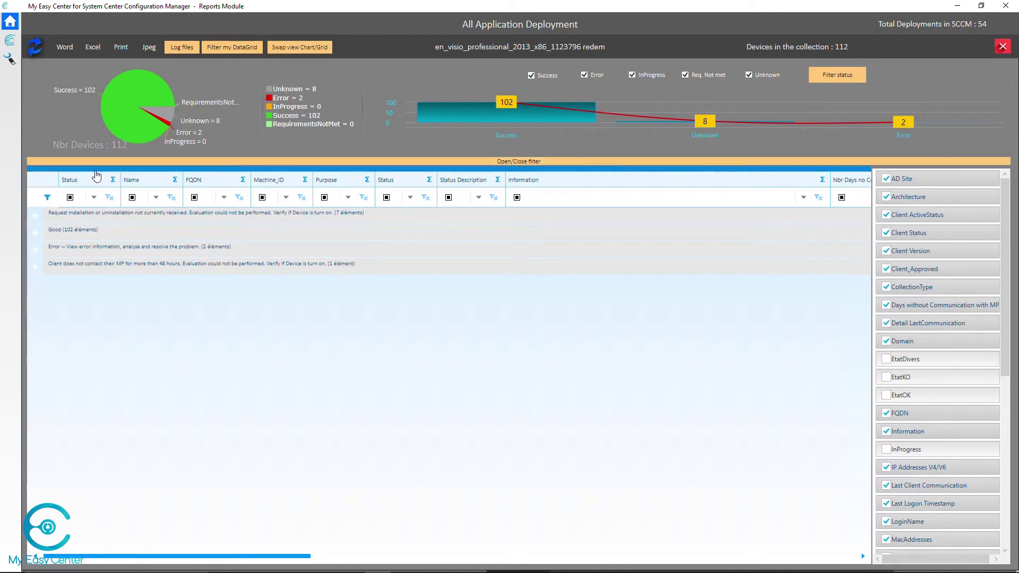
{"action": "left_click", "coordinate": [98, 174]}
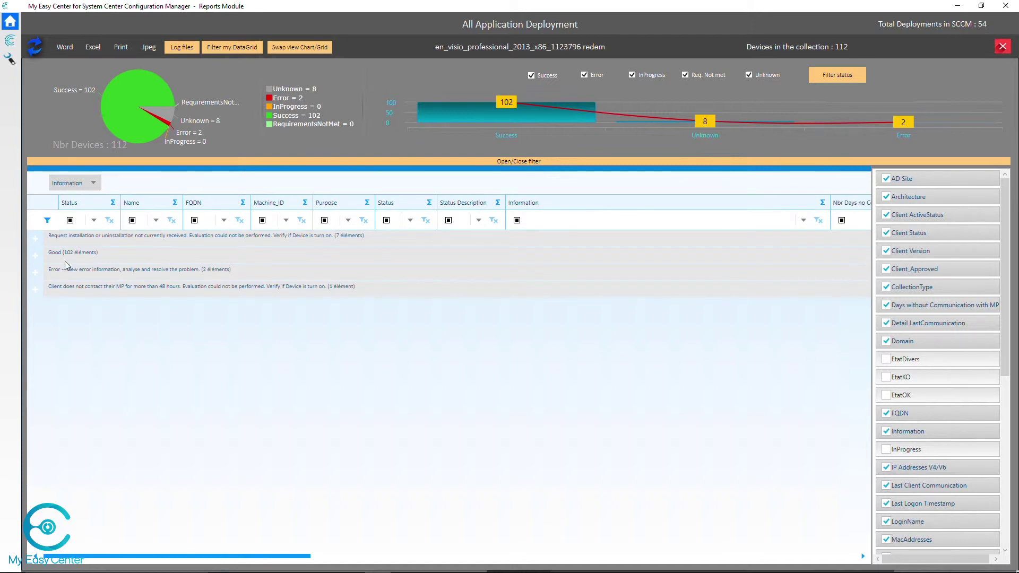
{"action": "left_click_drag", "start_coordinate": [72, 183], "coordinate": [114, 163]}
Look through the ungrouped device list down to the failed deployments and select device IT-000025
{"action": "scroll", "coordinate": [56, 259], "scroll_direction": "down", "scroll_amount": 15}
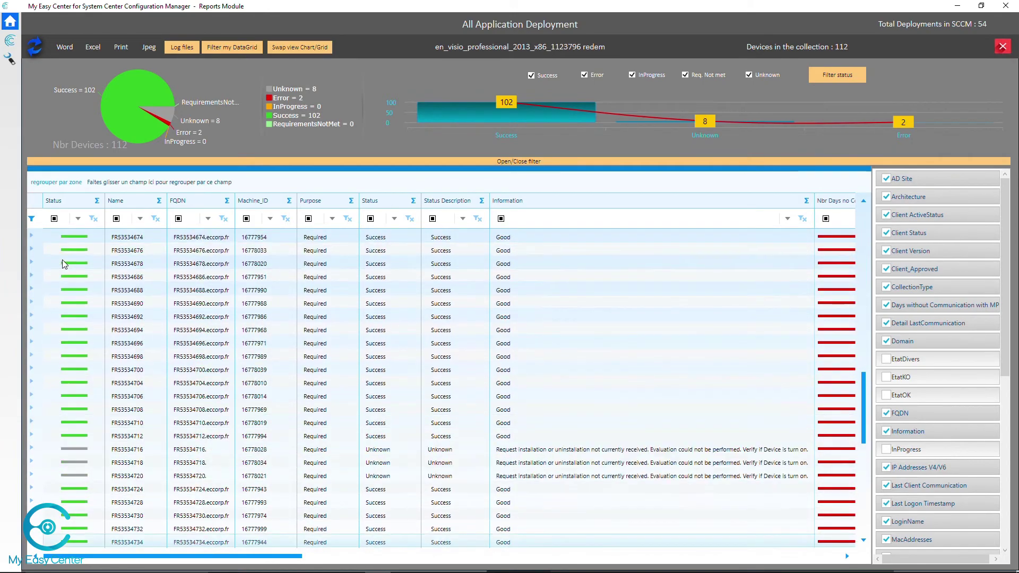
{"action": "scroll", "coordinate": [62, 259], "scroll_direction": "down", "scroll_amount": 5}
{"action": "left_click", "coordinate": [617, 407]}
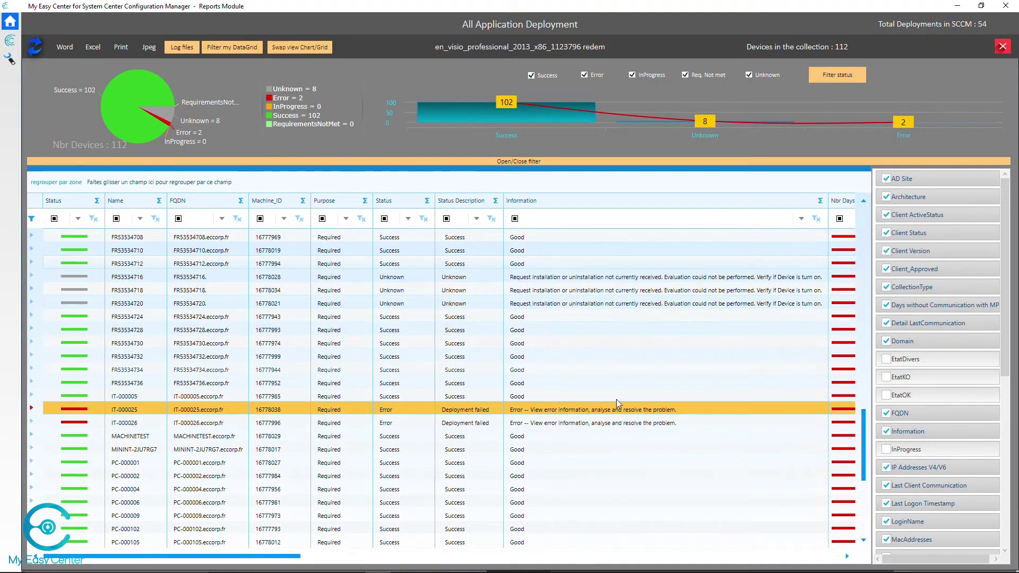
Return to the start of the device list and group the devices by the Information column
{"action": "left_click_drag", "start_coordinate": [864, 425], "coordinate": [870, 207]}
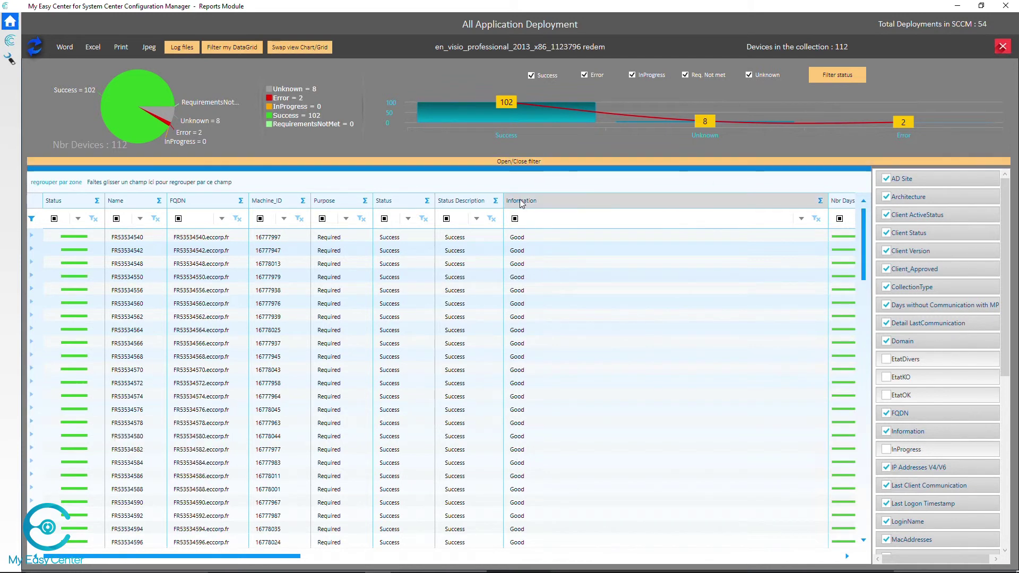
{"action": "left_click_drag", "start_coordinate": [522, 203], "coordinate": [117, 185]}
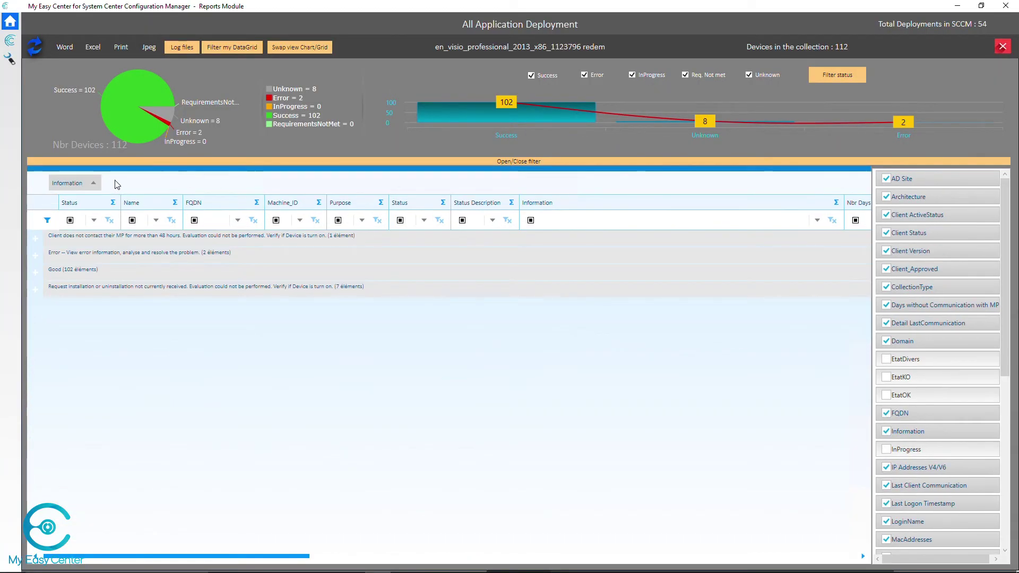